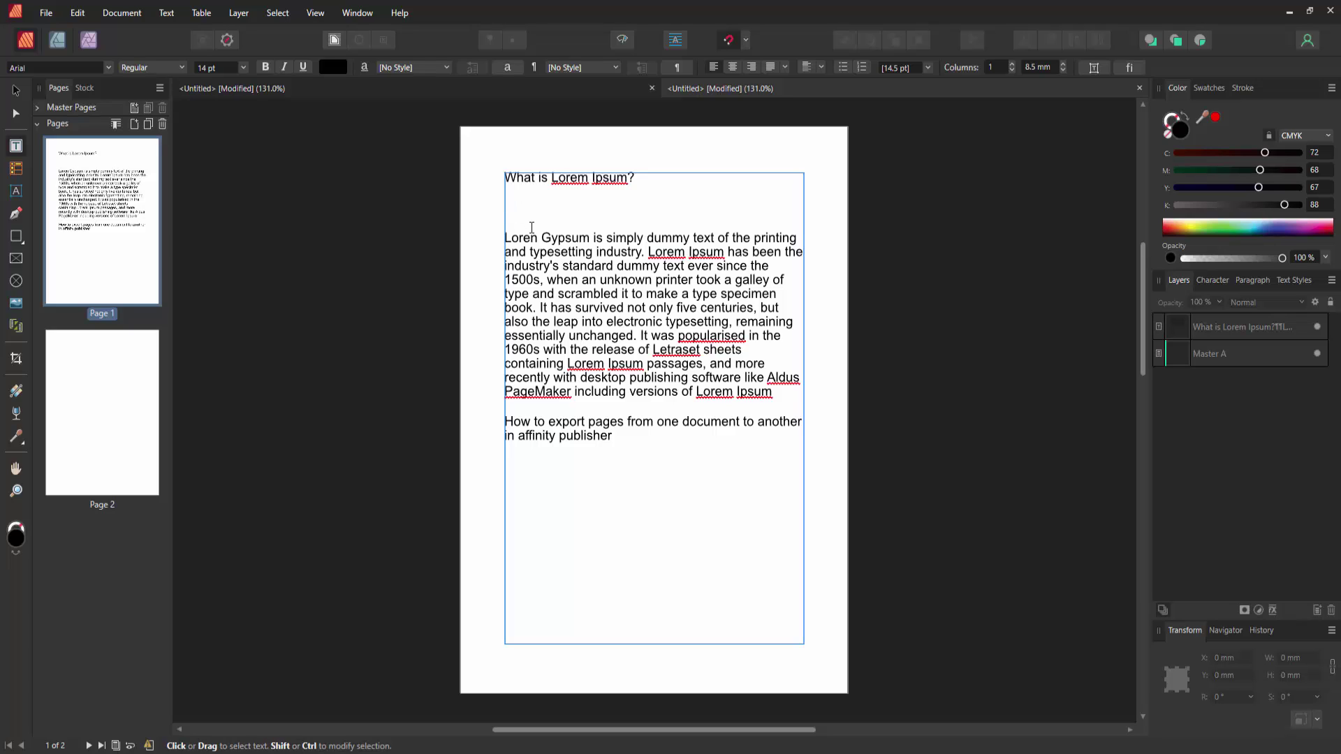
- Copy the PDF TUTORIAL text frame from the one-page document
{"action": "left_click", "coordinate": [471, 89]}
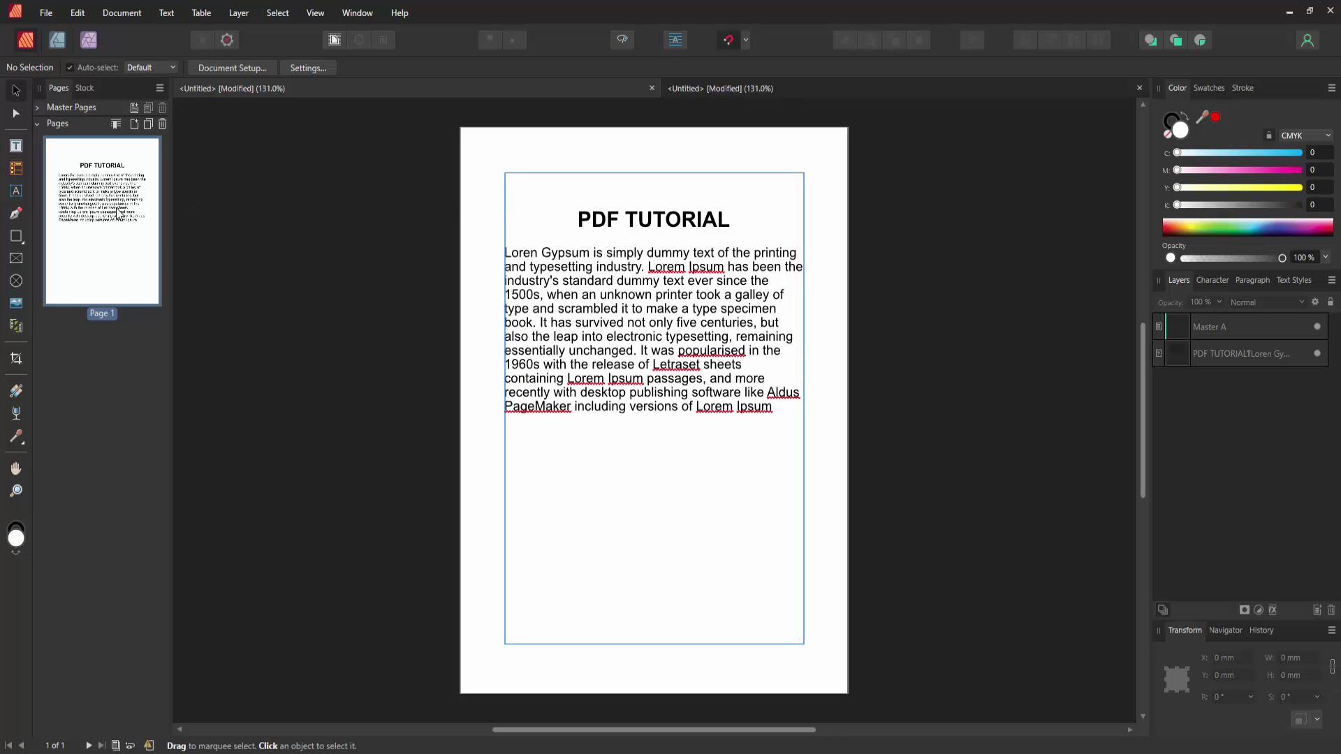
{"action": "left_click", "coordinate": [515, 222]}
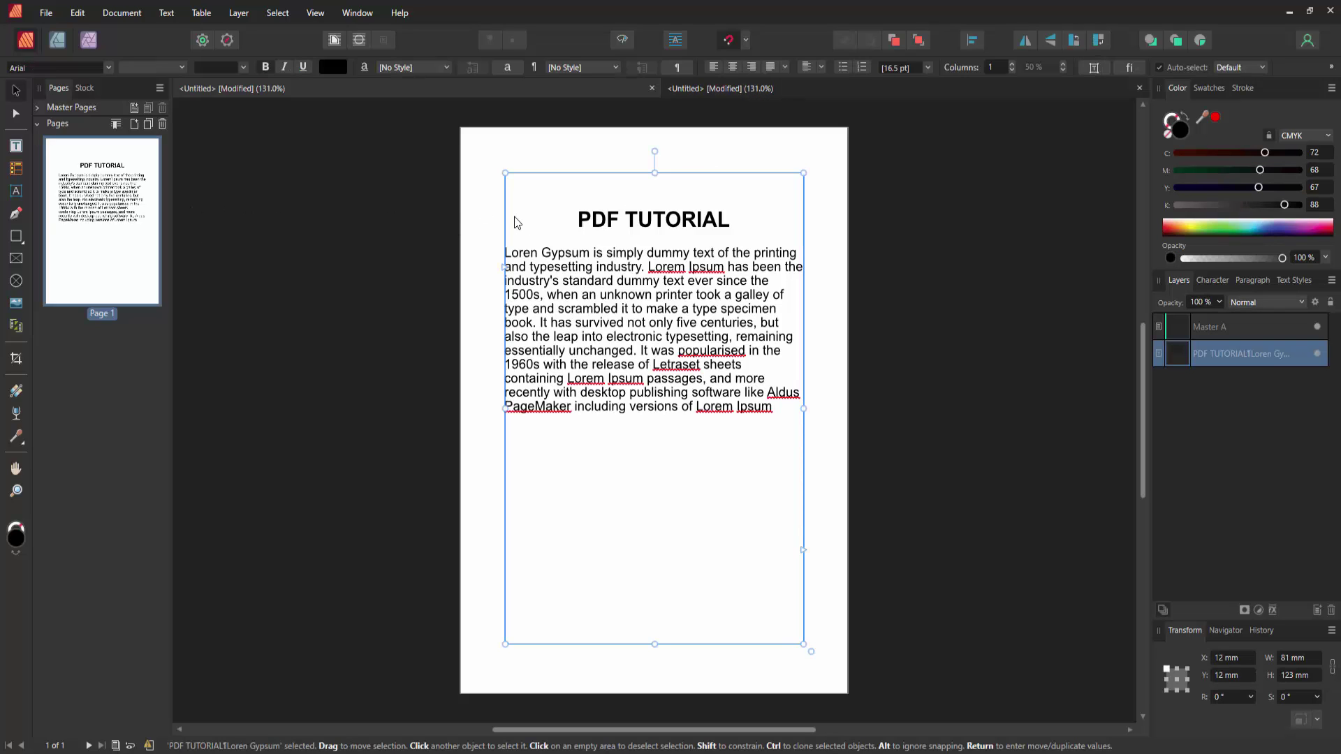
{"action": "right_click", "coordinate": [525, 178]}
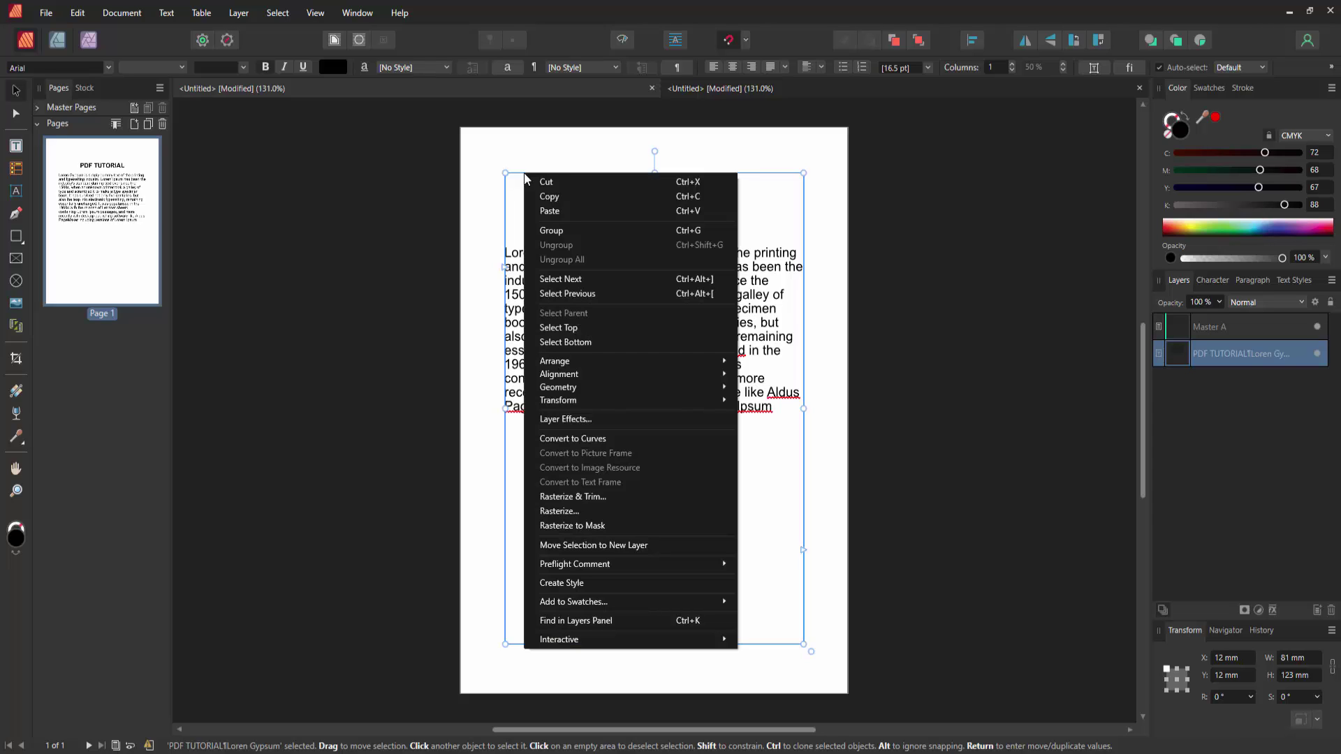
{"action": "left_click", "coordinate": [553, 197]}
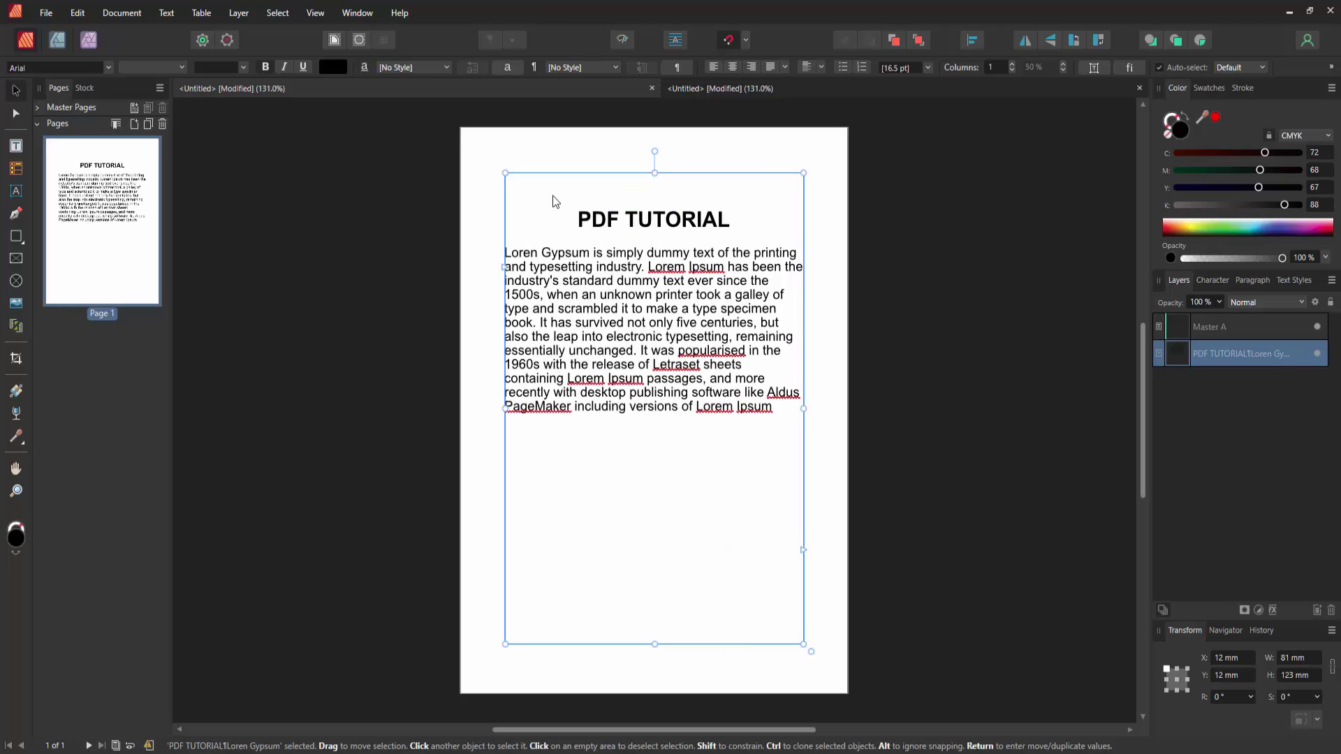
- Paste the PDF TUTORIAL frame with its Lorem Ipsum paragraph onto blank page 2
{"action": "left_click", "coordinate": [729, 89]}
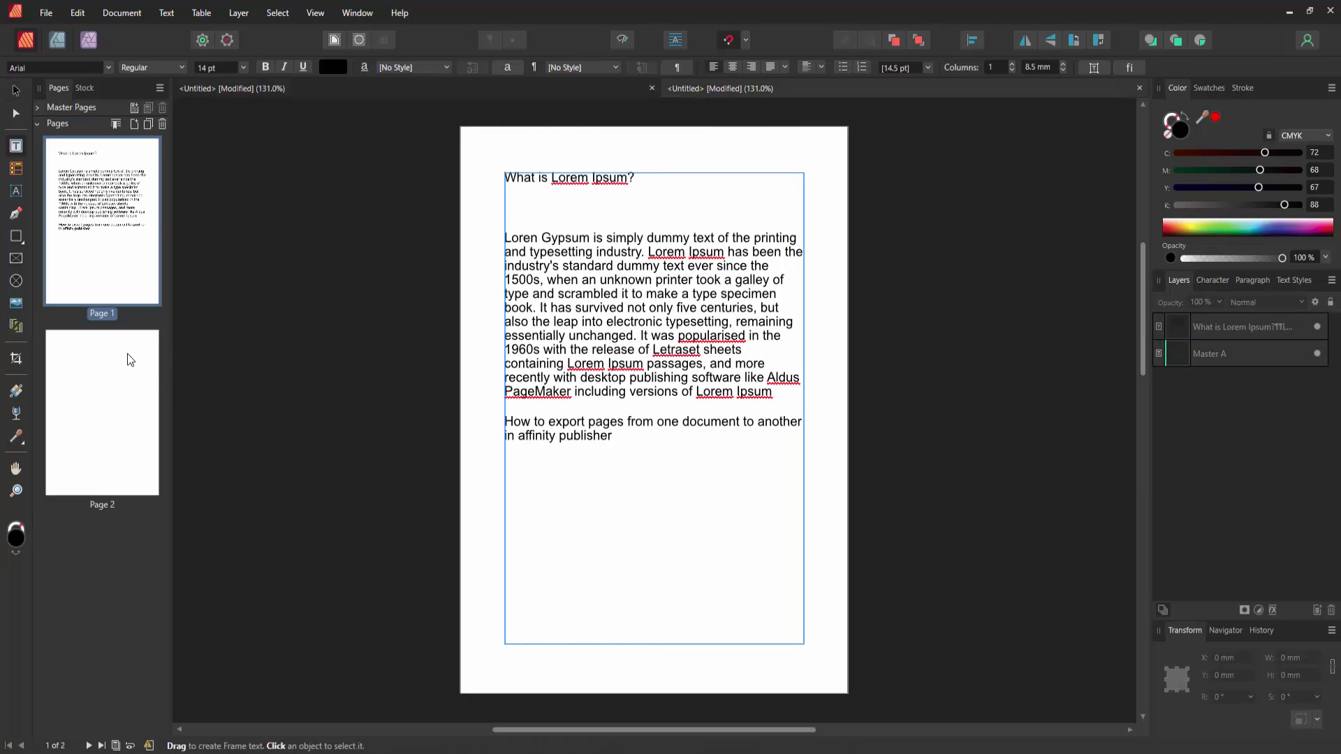
{"action": "left_click", "coordinate": [86, 406]}
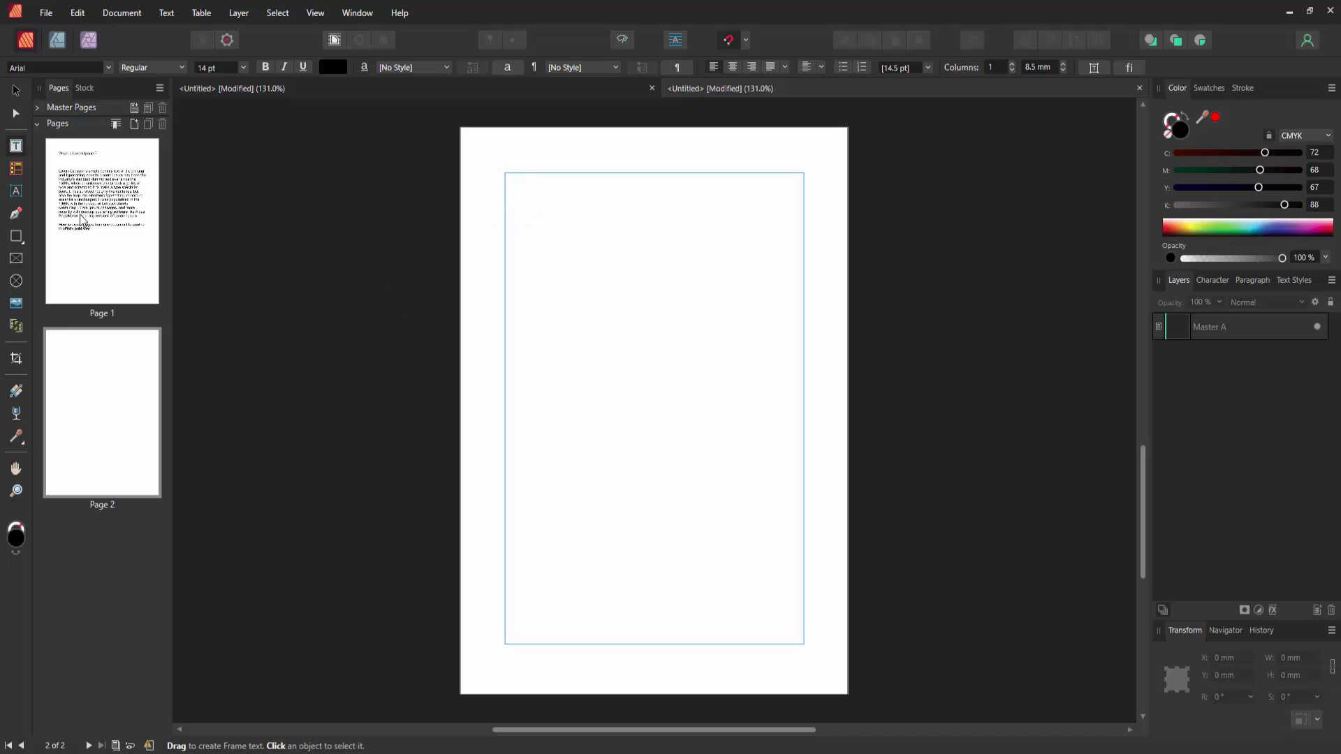
{"action": "left_click", "coordinate": [17, 93]}
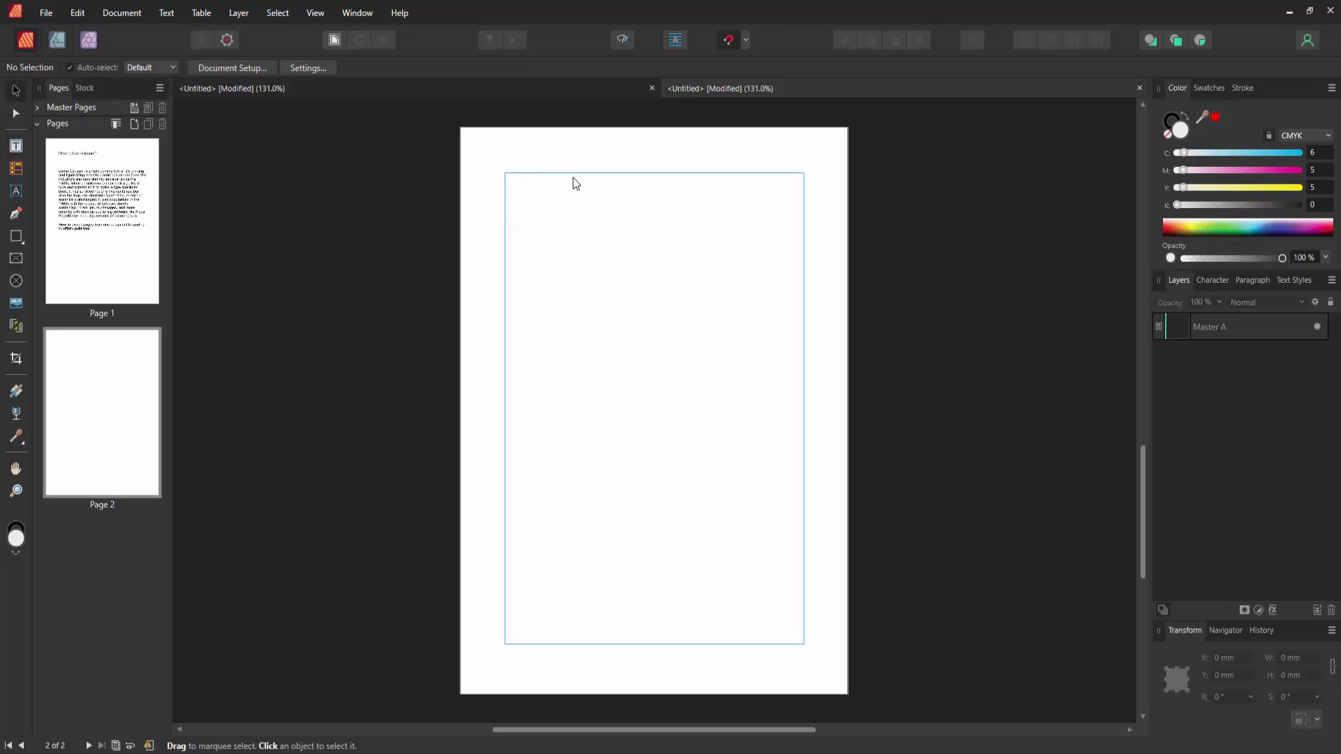
{"action": "right_click", "coordinate": [551, 189]}
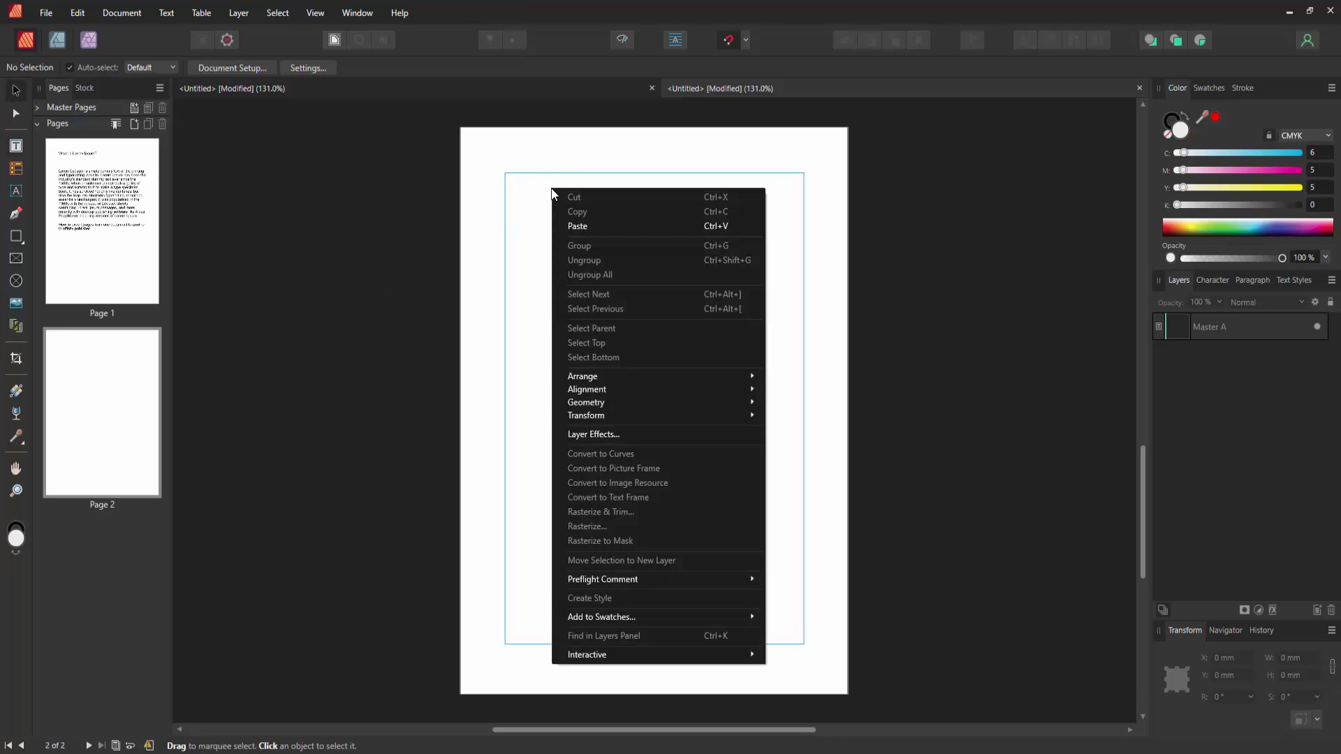
{"action": "left_click", "coordinate": [592, 227]}
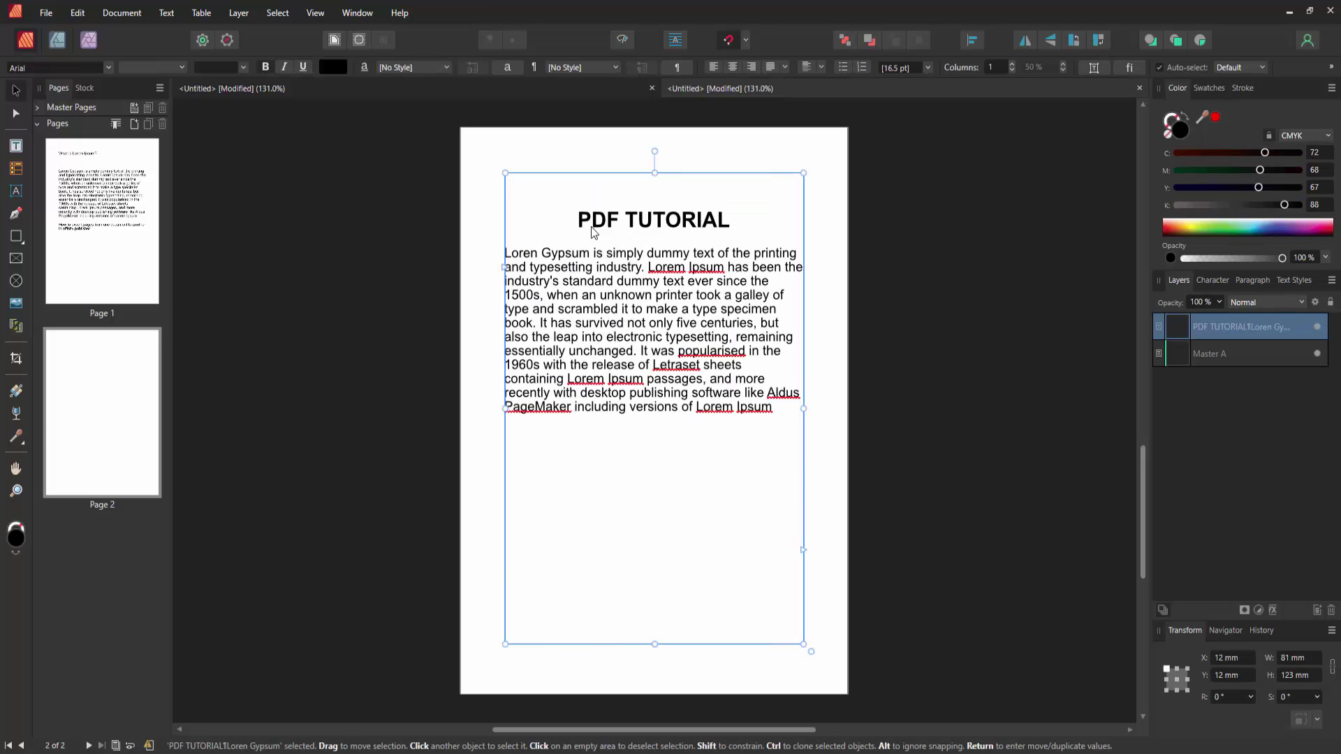
{"action": "left_click", "coordinate": [857, 210]}
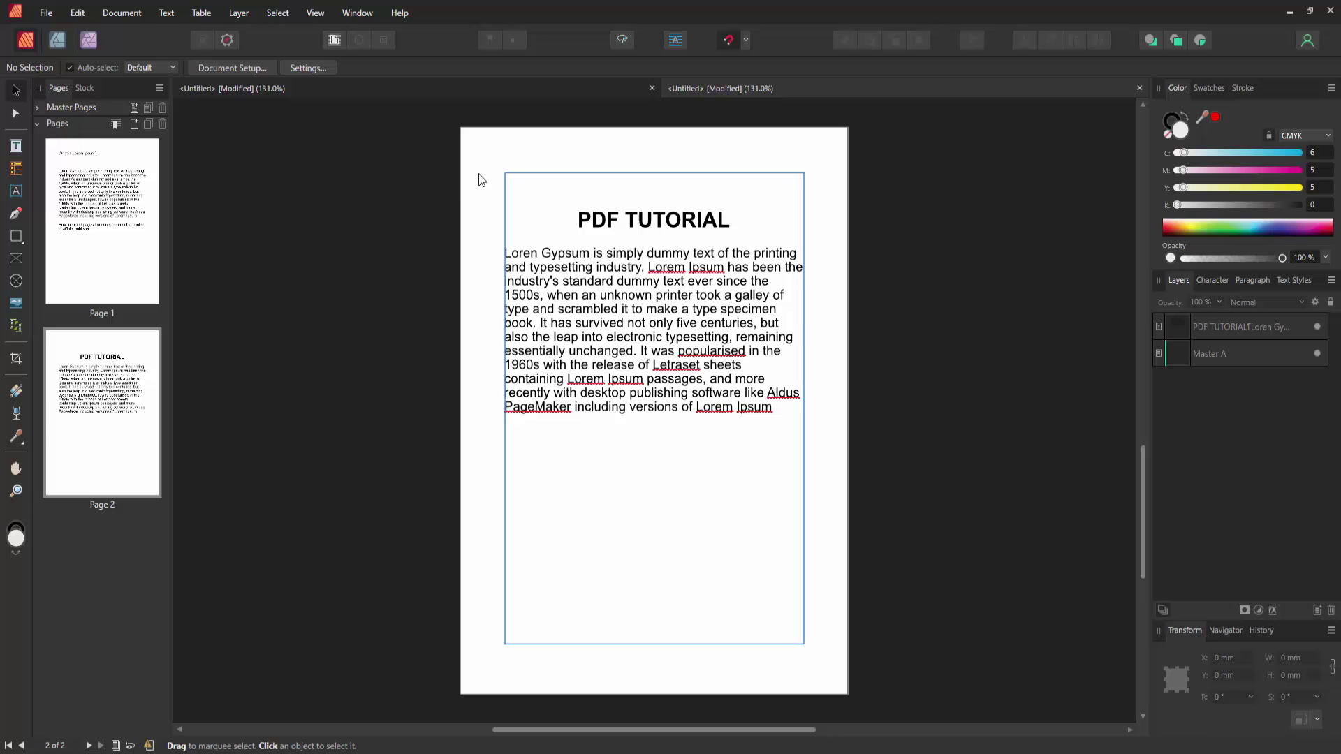
{"action": "left_click", "coordinate": [89, 261]}
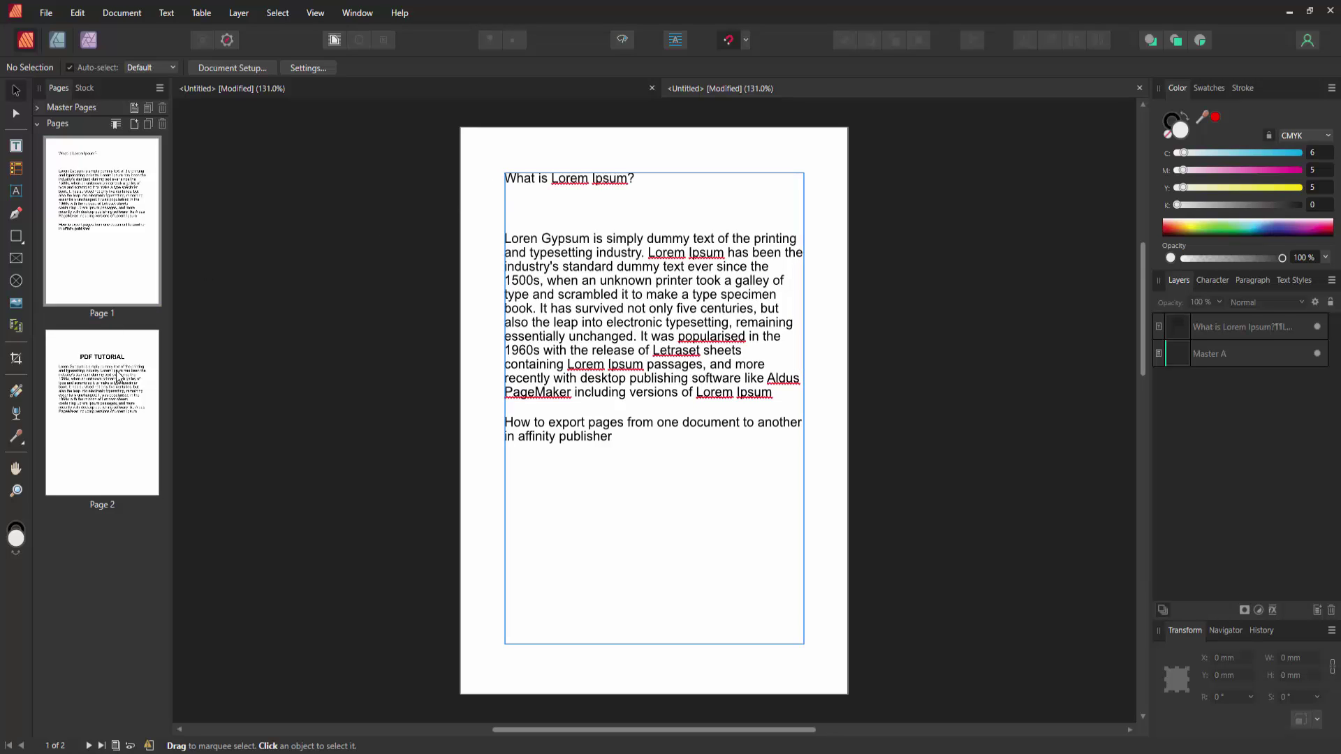
{"action": "left_click", "coordinate": [121, 379]}
{"action": "left_click", "coordinate": [98, 280]}
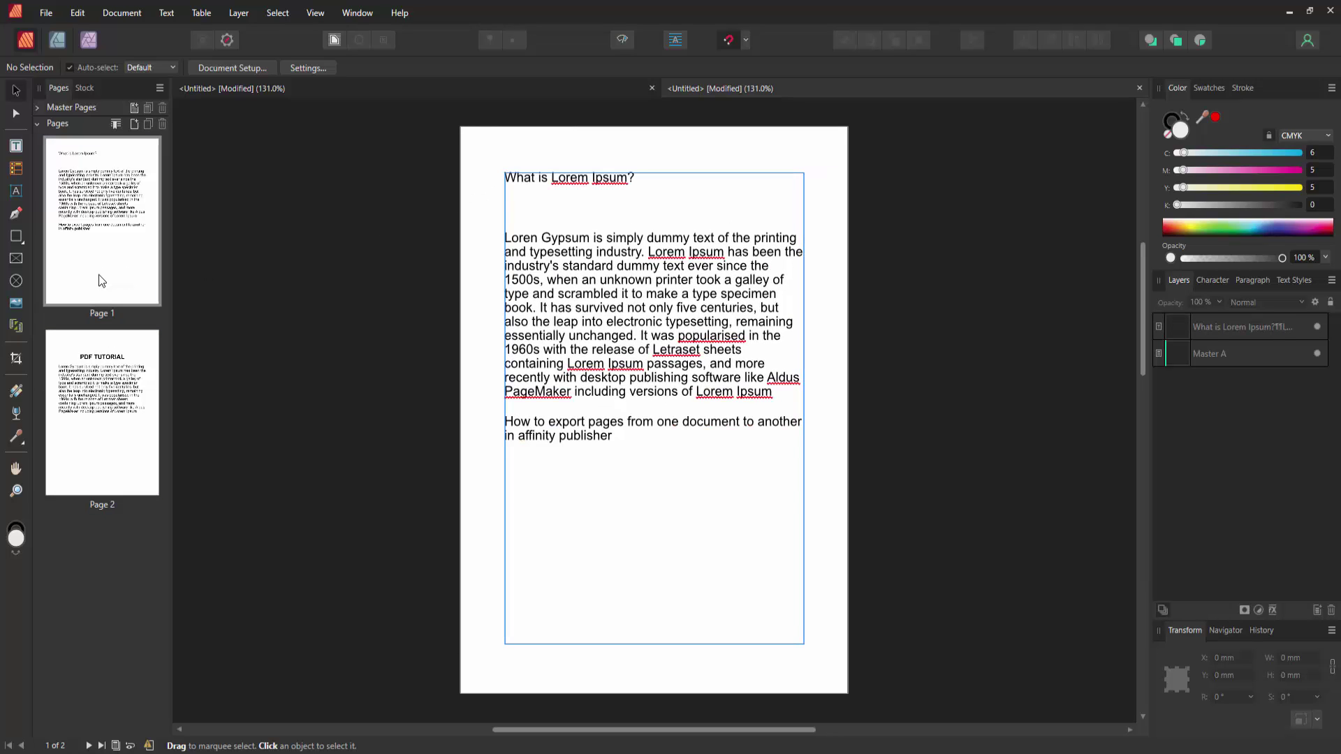
{"action": "left_click", "coordinate": [105, 383]}
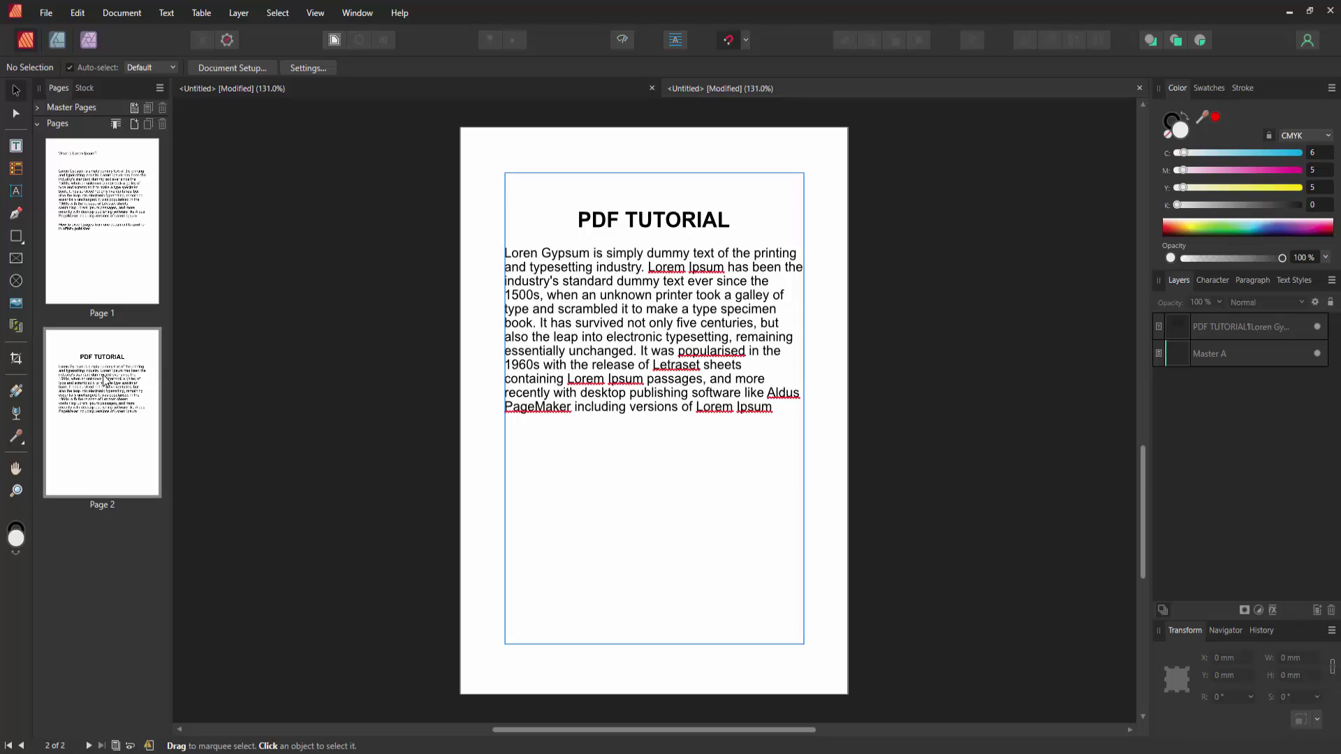